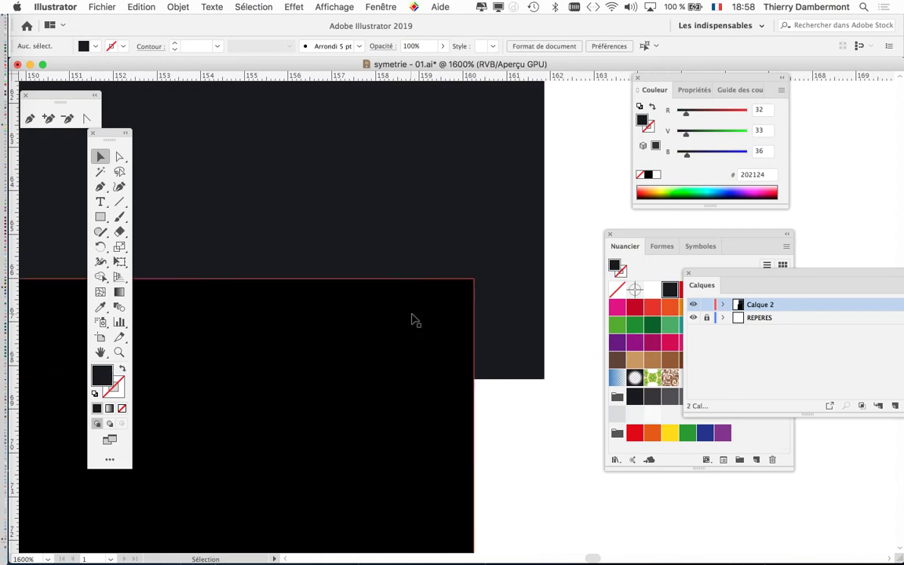
# - Marquee-select and delete both black rectangles, then bring the horizontal line and vertical guide into view
pyautogui.scroll(-2, 417, 326)
pyautogui.scroll(-3, 484, 343)
pyautogui.scroll(-3, 512, 309)
pyautogui.moveTo(512, 308); pyautogui.dragTo(369, 428)
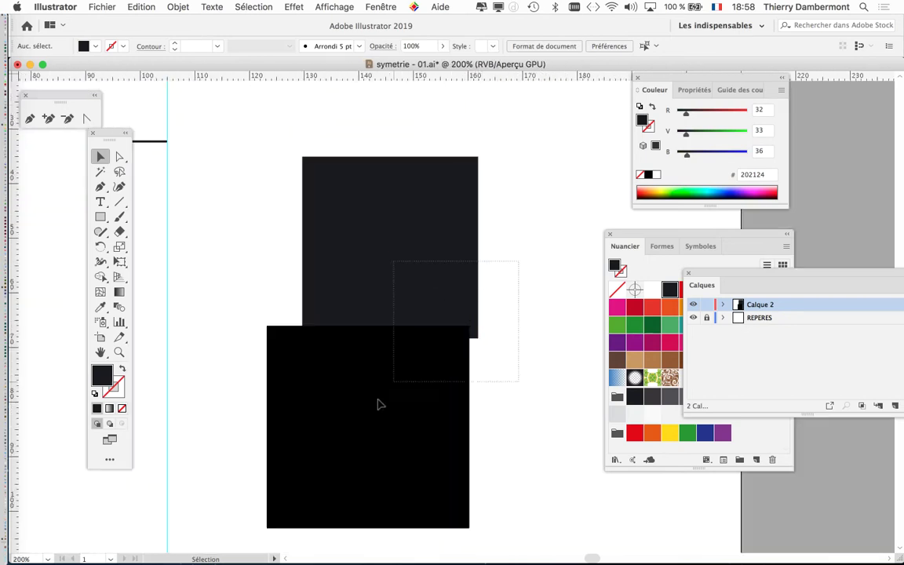
pyautogui.press('Delete')
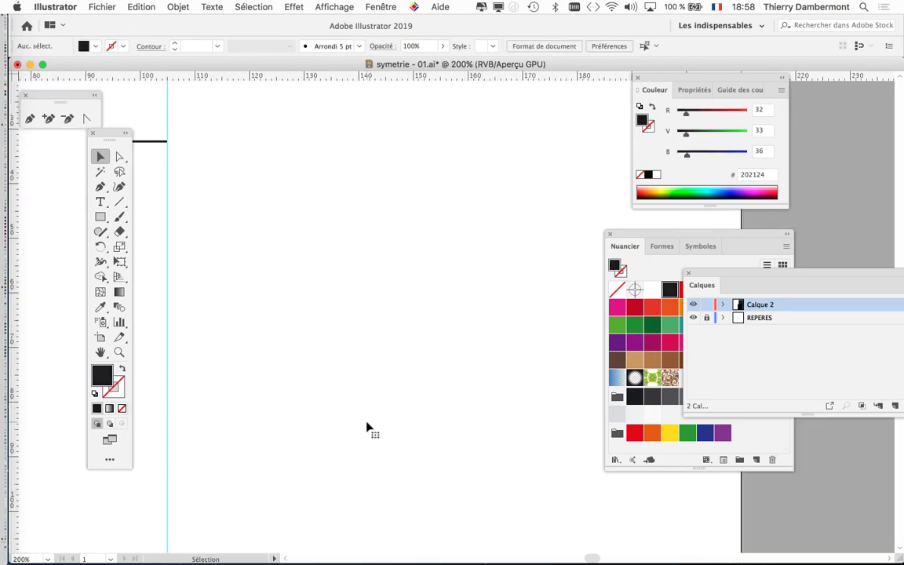
pyautogui.scroll(-1, 367, 367)
pyautogui.moveTo(258, 233); pyautogui.dragTo(423, 177)
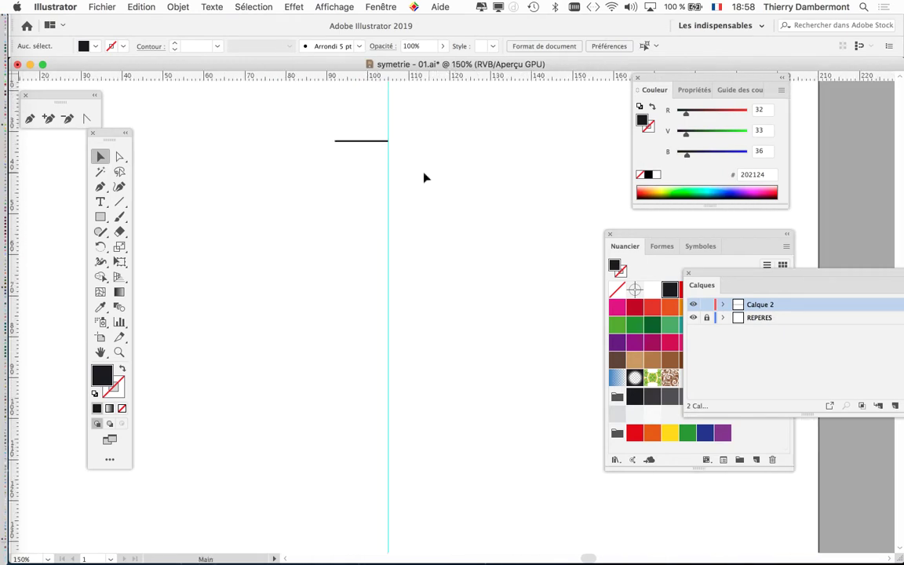
pyautogui.scroll(2, 342, 134)
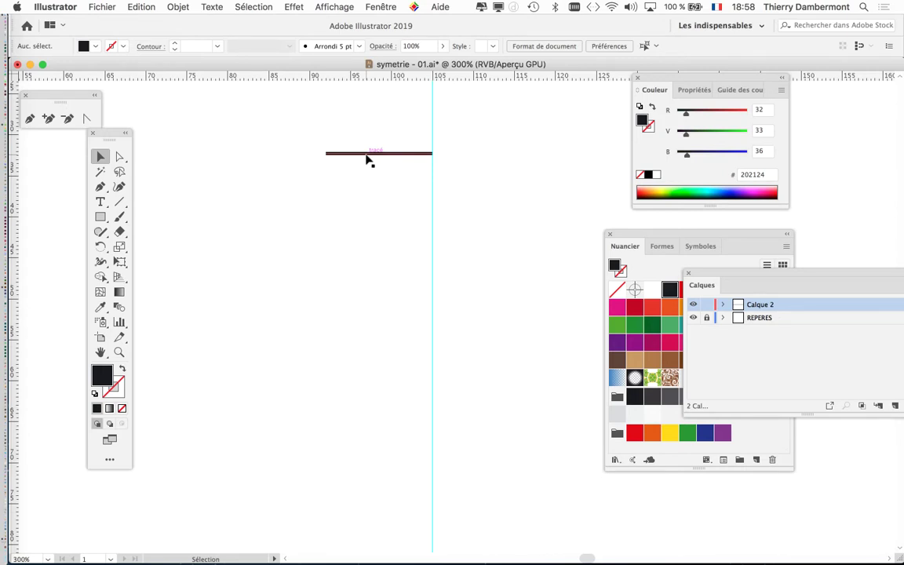
# - Move the Nuancier swatches panel to the lower right and select the line with Group Selection
pyautogui.moveTo(631, 235); pyautogui.dragTo(527, 176)
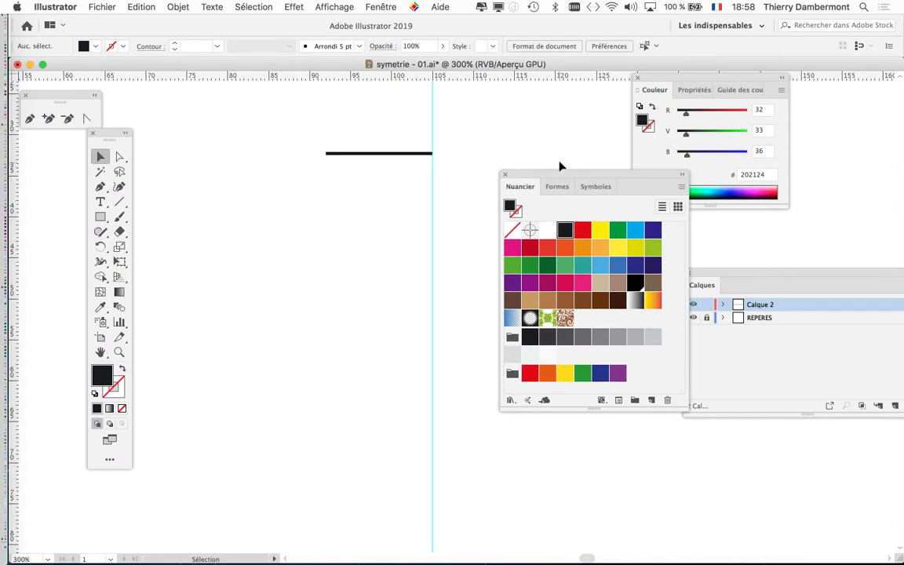
pyautogui.moveTo(547, 175)
pyautogui.mouseDown()
pyautogui.moveTo(684, 236)
pyautogui.moveTo(518, 312)
pyautogui.moveTo(558, 345)
pyautogui.moveTo(620, 319)
pyautogui.mouseUp()
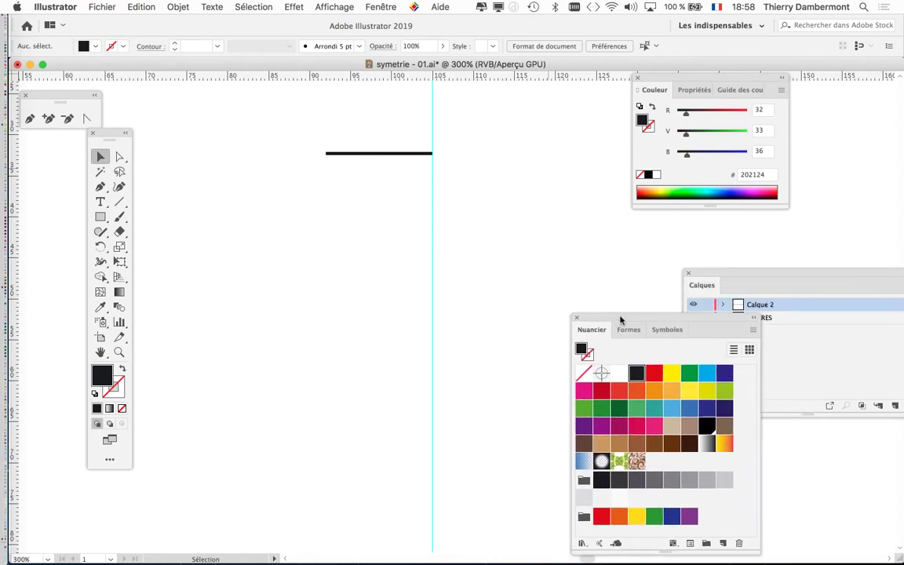
pyautogui.click(387, 161)
pyautogui.press('alt')
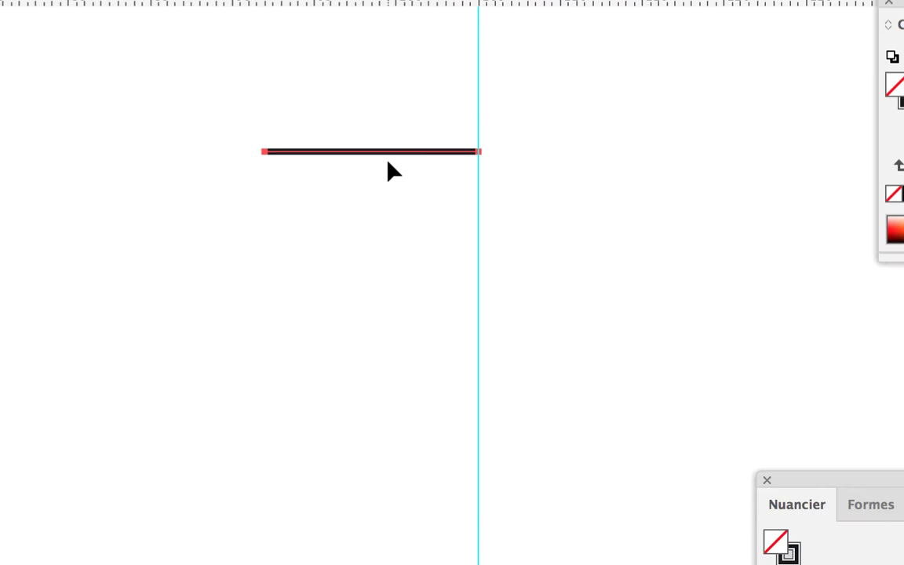
# - Reselect the horizontal line and return to the Selection tool (V)
pyautogui.click(388, 162)
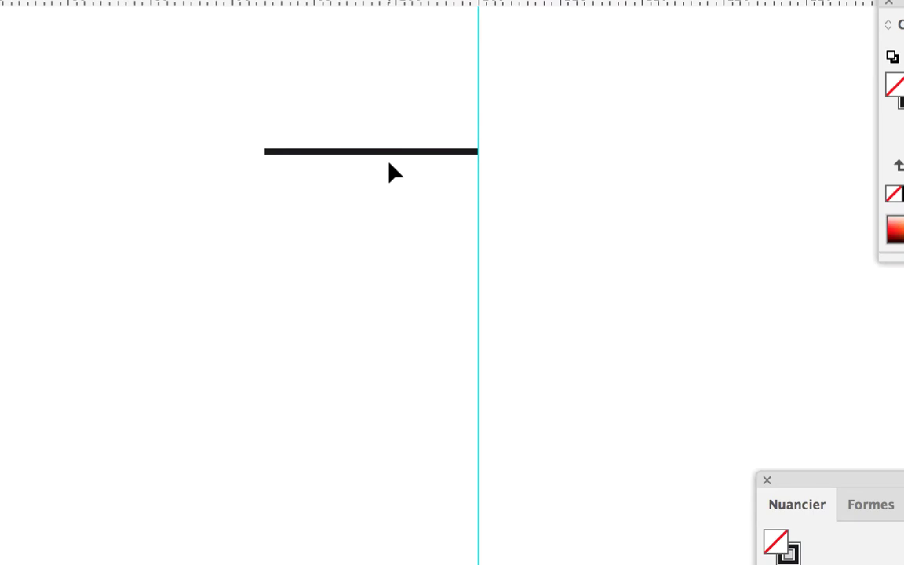
pyautogui.click(394, 161)
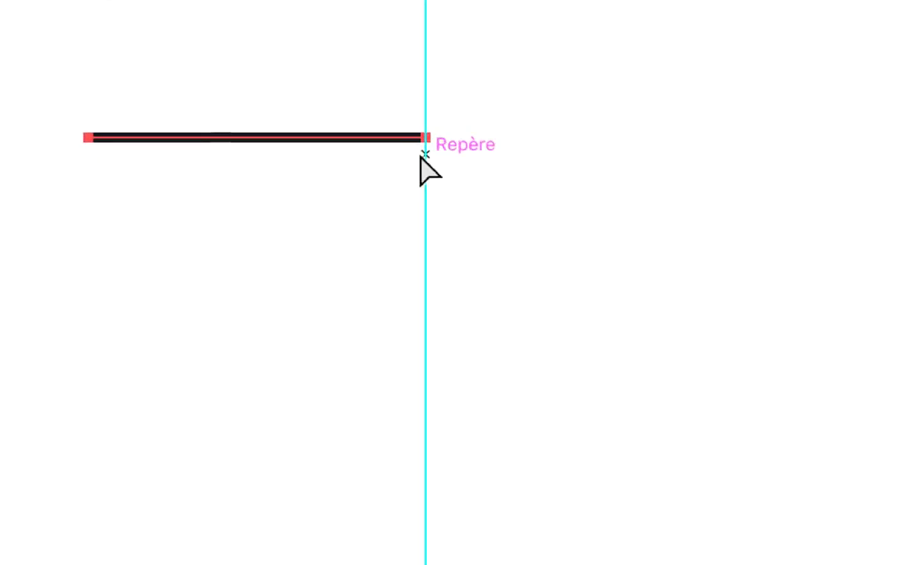
pyautogui.press('v')
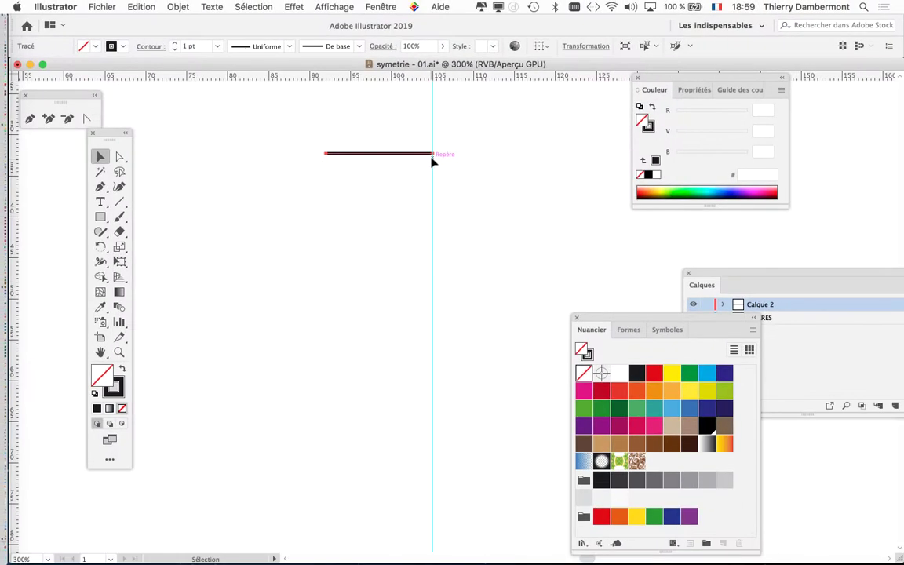
# - Move the tools panel lower on the left and pan the line and guide into view
pyautogui.moveTo(383, 167); pyautogui.dragTo(239, 192)
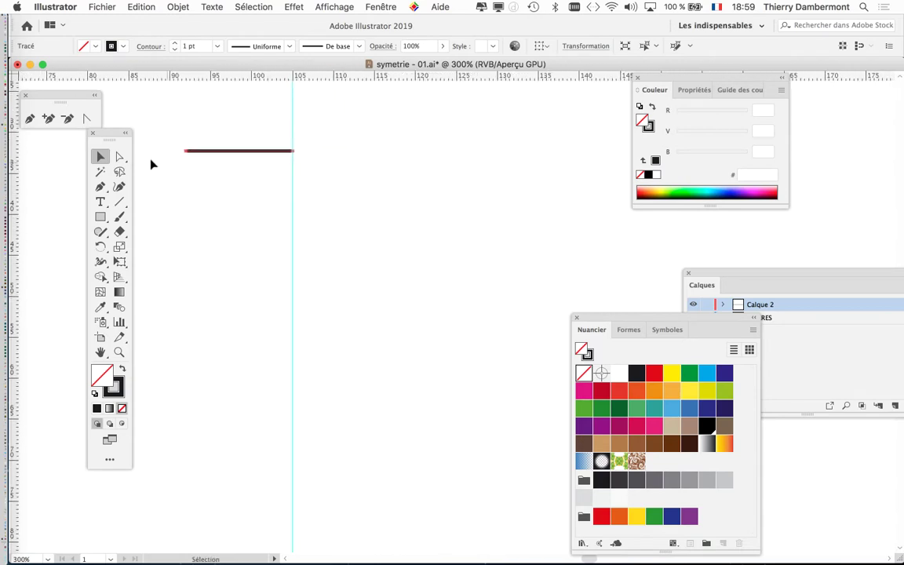
pyautogui.moveTo(110, 136); pyautogui.dragTo(56, 191)
pyautogui.moveTo(250, 207); pyautogui.dragTo(251, 217)
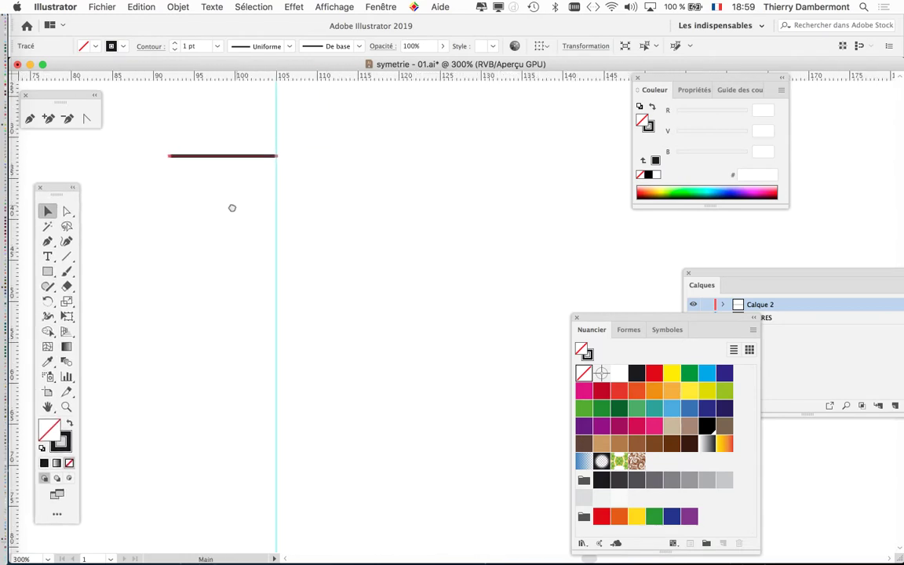
pyautogui.moveTo(312, 200); pyautogui.dragTo(307, 197)
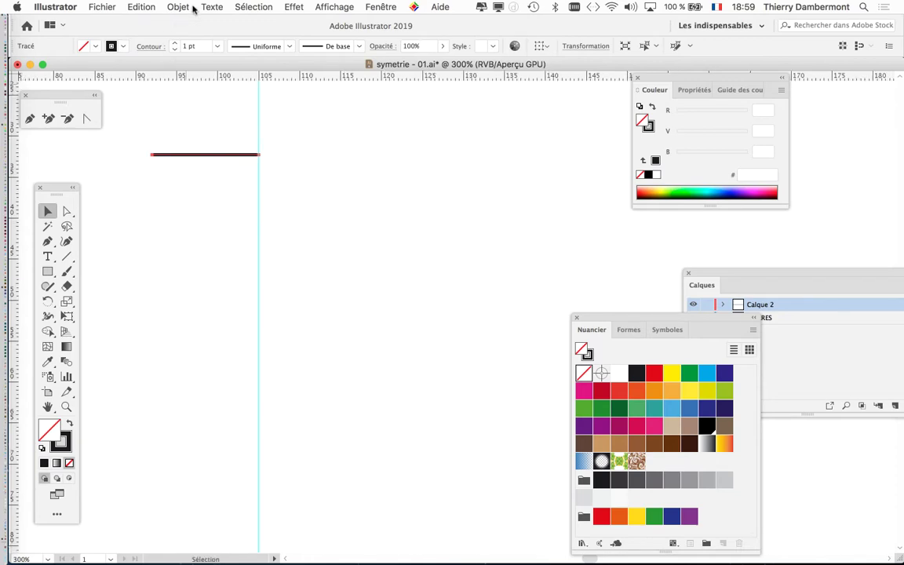
pyautogui.click(179, 7)
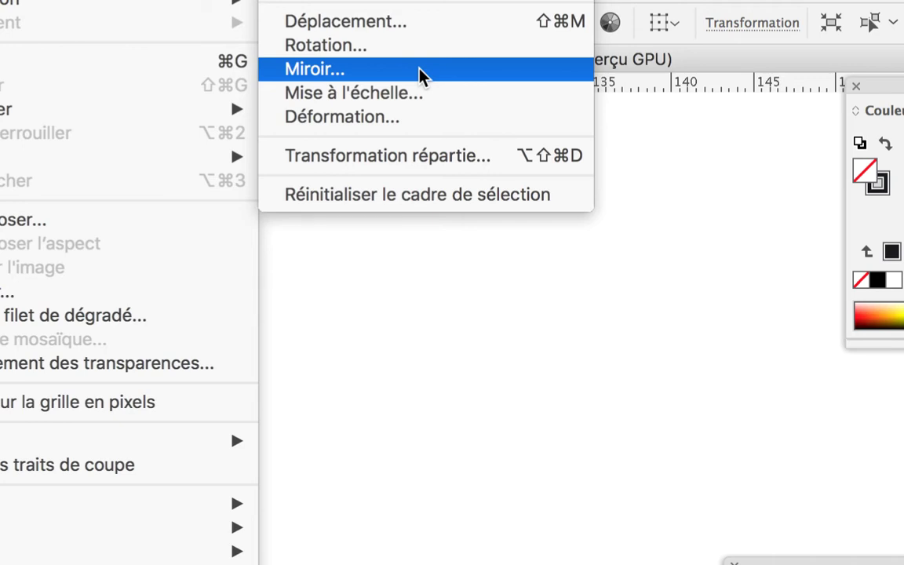
pyautogui.click(505, 105)
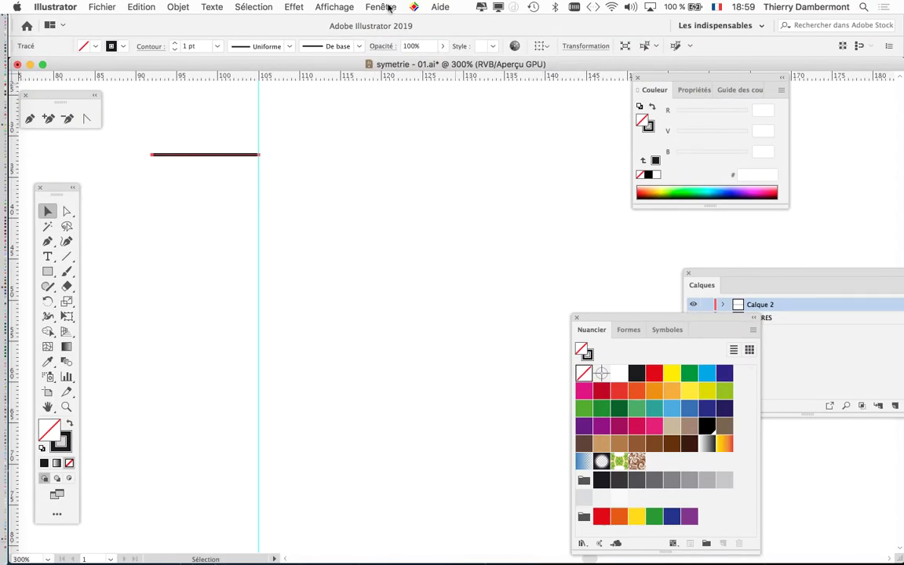
# - Move the swatches aside, show the Aspect panel near the line, and bring up the Effet menu
pyautogui.moveTo(628, 319); pyautogui.dragTo(771, 363)
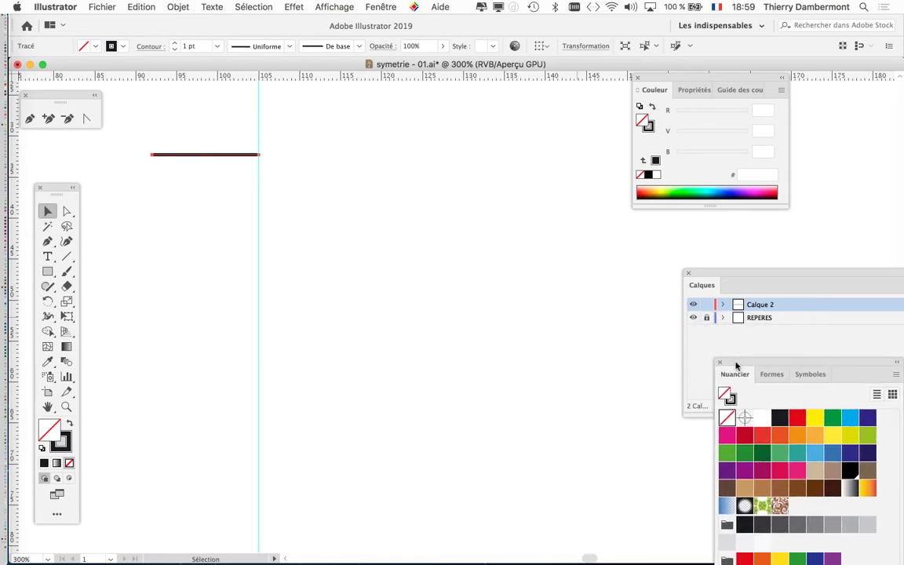
pyautogui.click(381, 7)
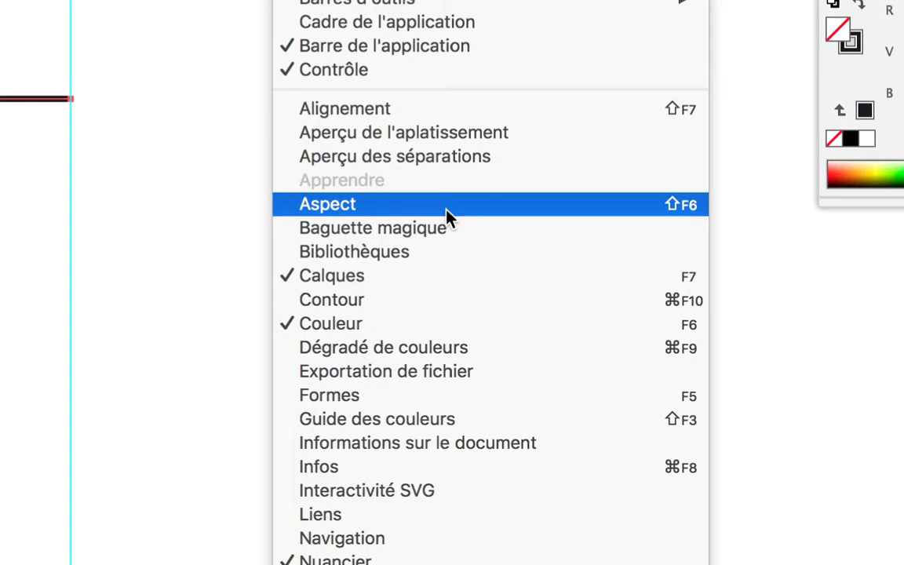
pyautogui.click(446, 209)
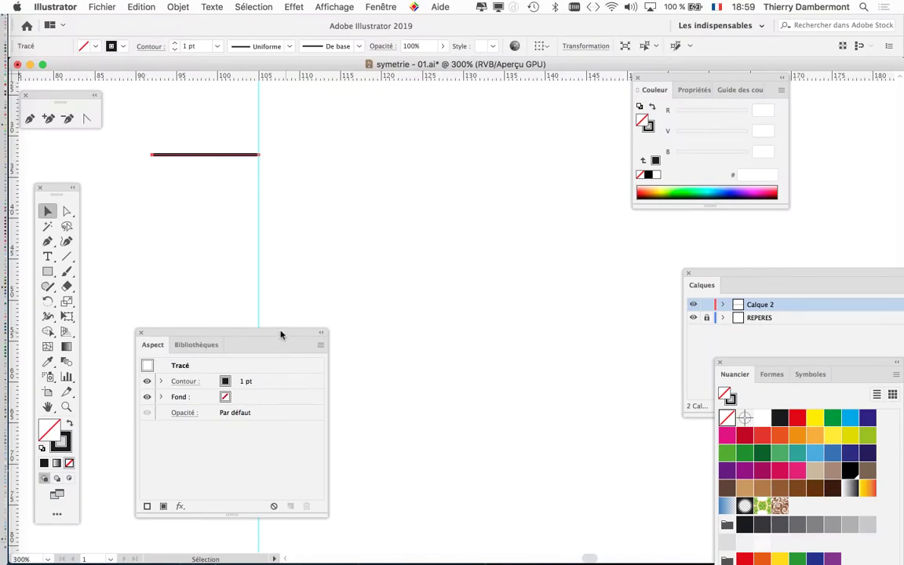
pyautogui.moveTo(280, 332); pyautogui.dragTo(521, 131)
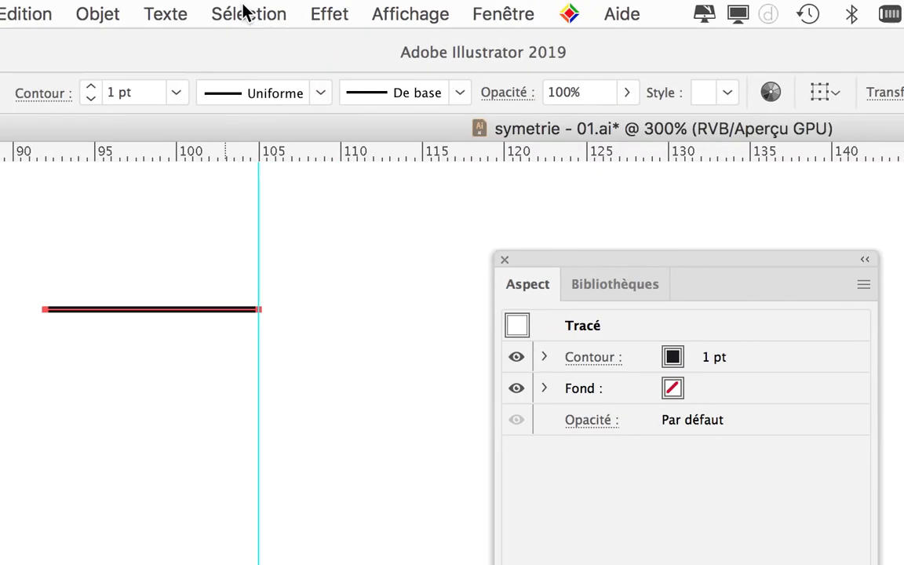
pyautogui.click(266, 12)
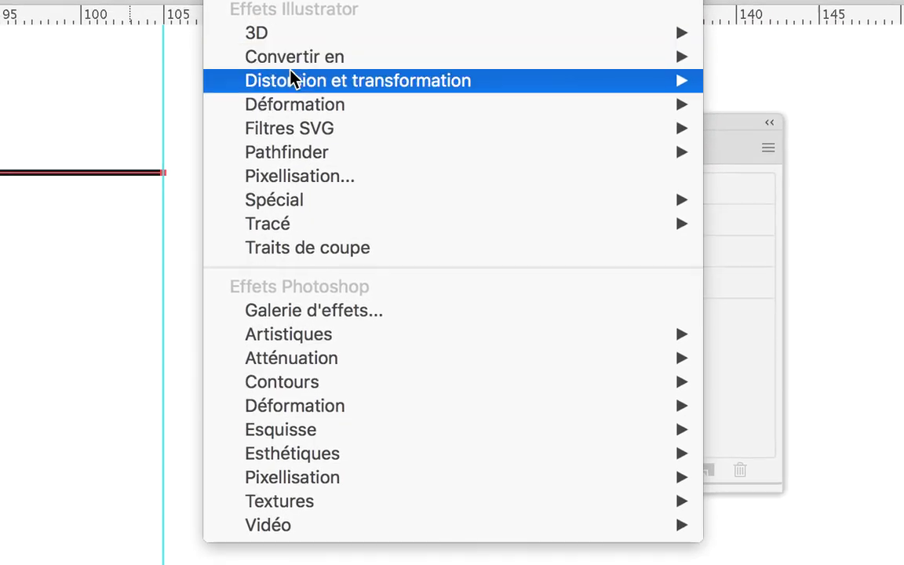
pyautogui.moveTo(355, 109)
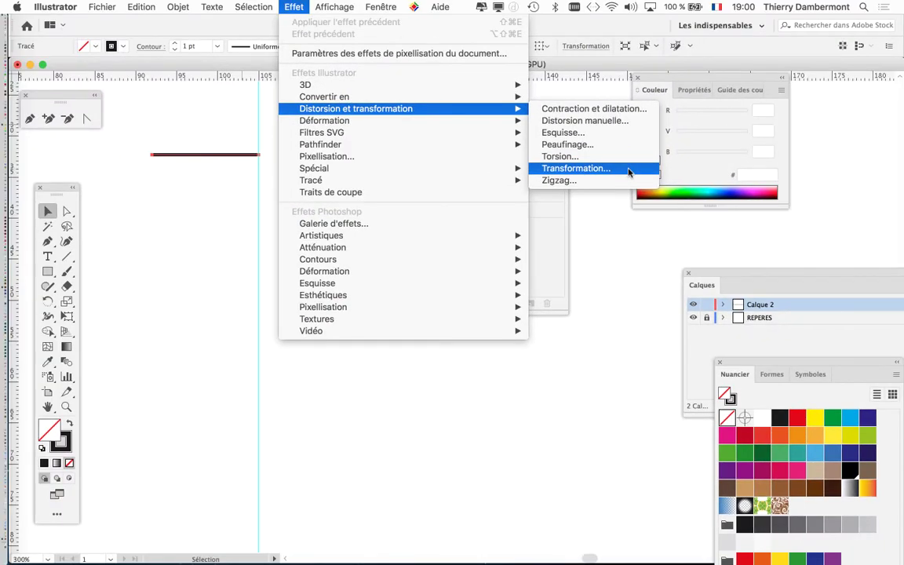
# - Open the Transformation effect dialog, move it aside, and enable Aperçu
pyautogui.click(628, 170)
pyautogui.moveTo(575, 29)
pyautogui.mouseDown()
pyautogui.moveTo(674, 51)
pyautogui.moveTo(603, 45)
pyautogui.mouseUp()
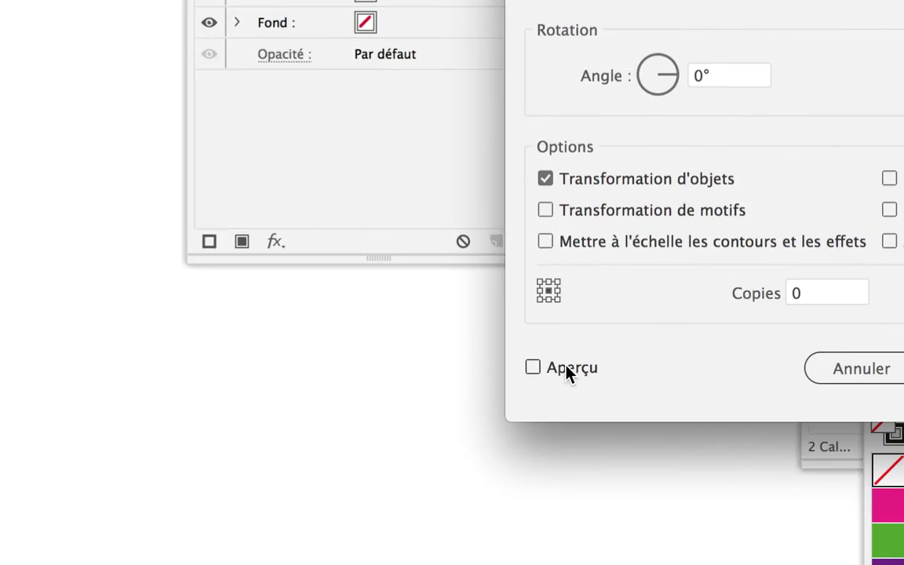
pyautogui.click(550, 366)
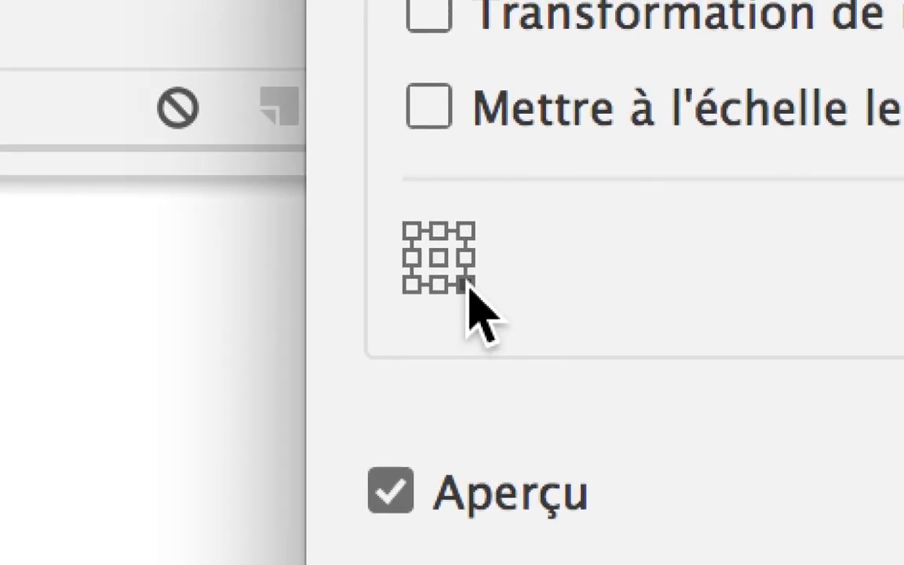
# - Set the Transformation reference point to the middle-right square of the grid
pyautogui.click(464, 295)
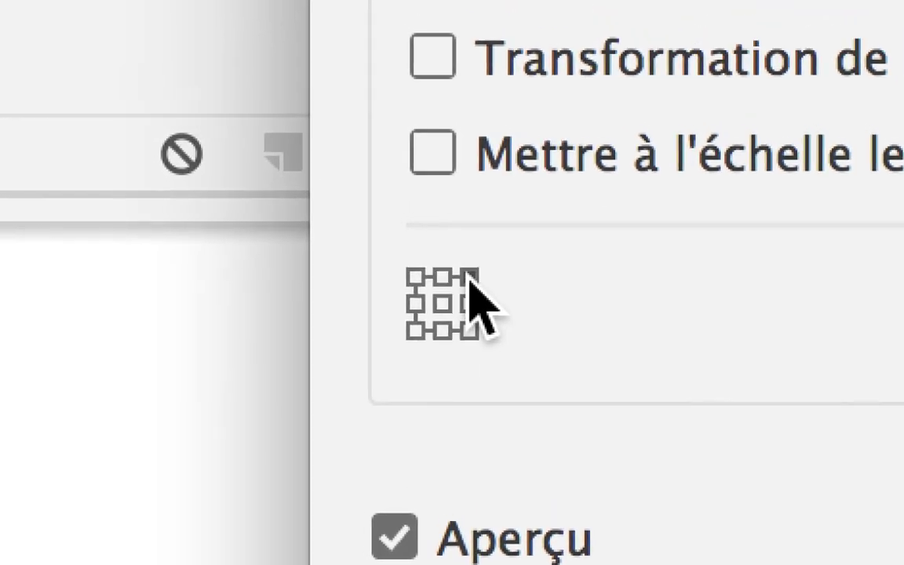
pyautogui.click(470, 291)
pyautogui.click(469, 270)
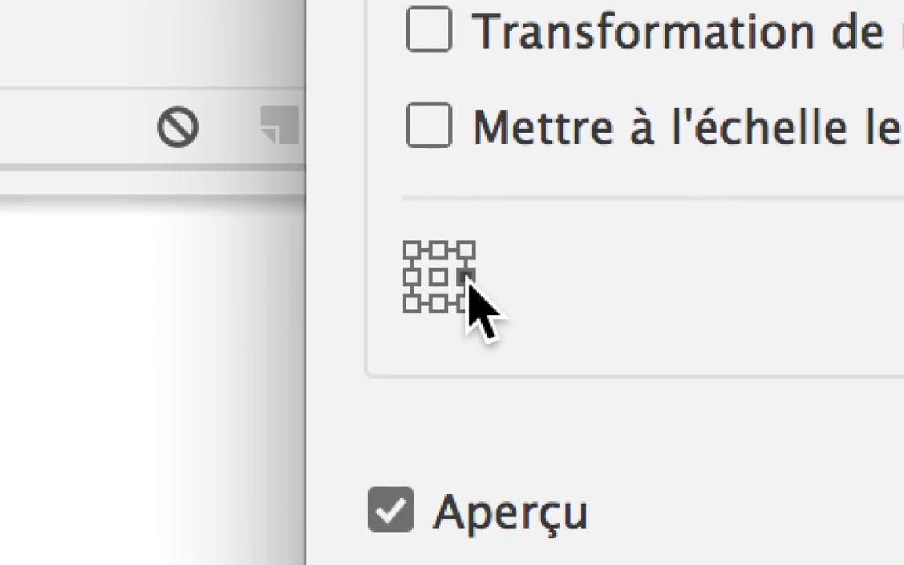